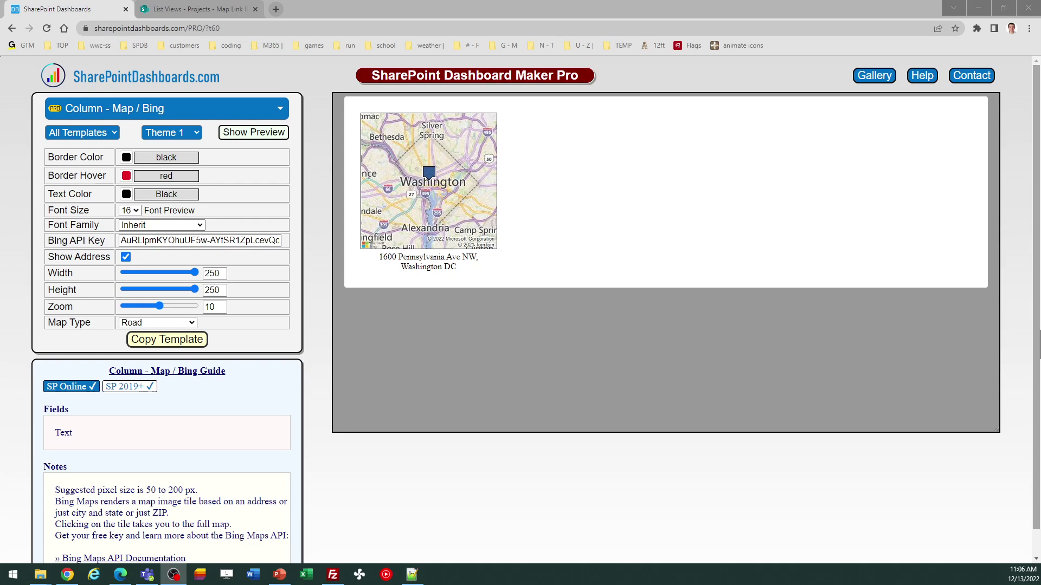
Preview the map as Aerial, AerialWithLabels and CanvasDark, then settle on CanvasLight
scroll(1037, 331, "down", 1)
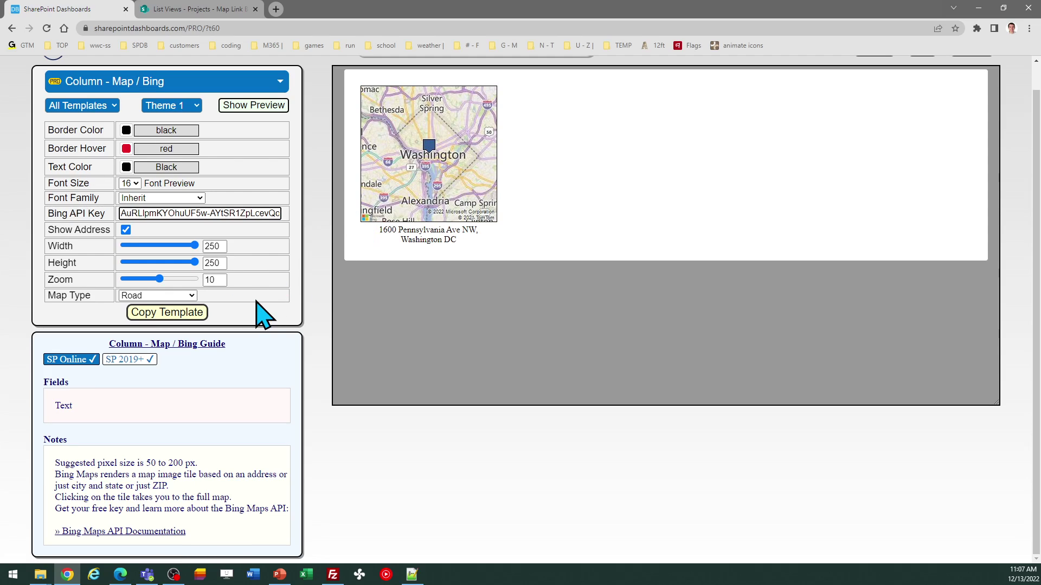
left_click(191, 297)
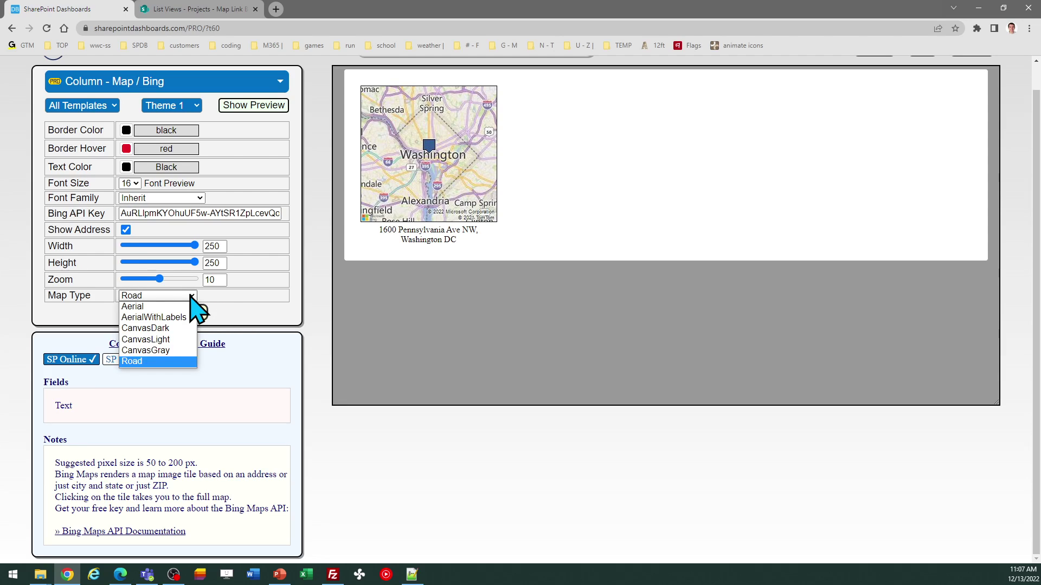
left_click(188, 307)
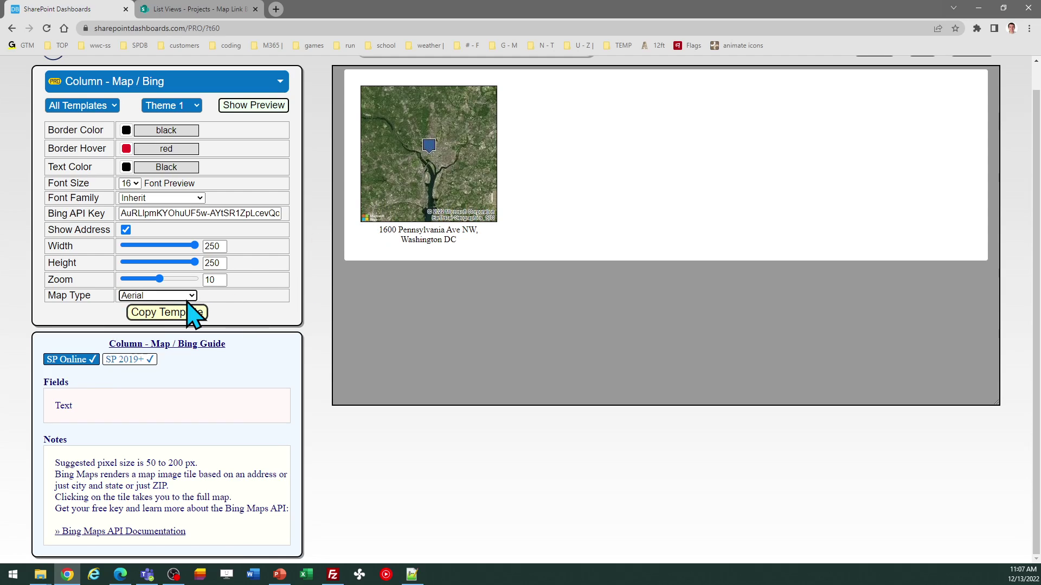
left_click(192, 296)
left_click(181, 318)
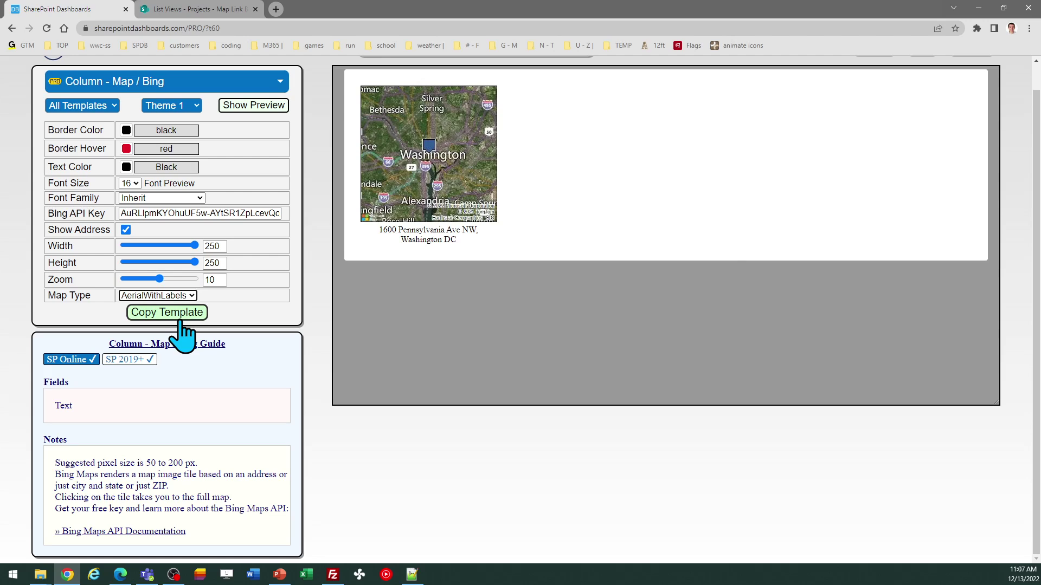
left_click(192, 296)
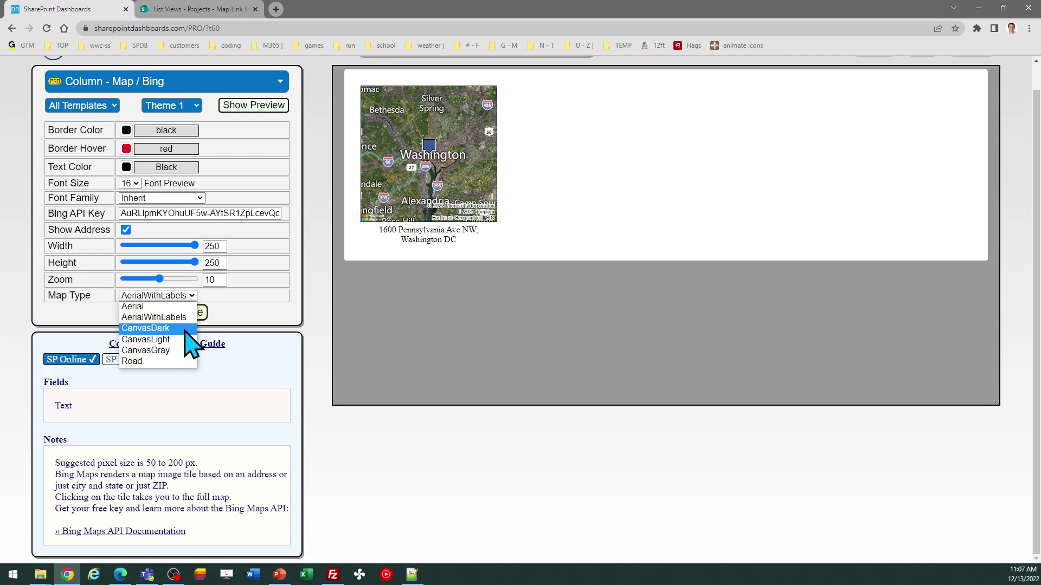
left_click(190, 328)
left_click(189, 296)
left_click(186, 339)
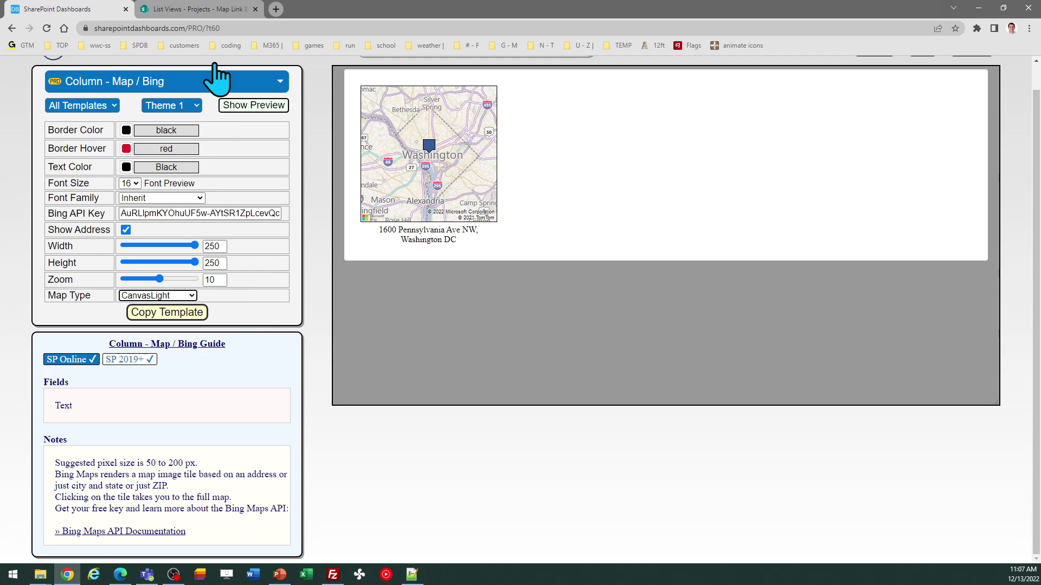
Check the Projects list's Bing column of plain addresses, then go back to Dashboard Maker
left_click(211, 12)
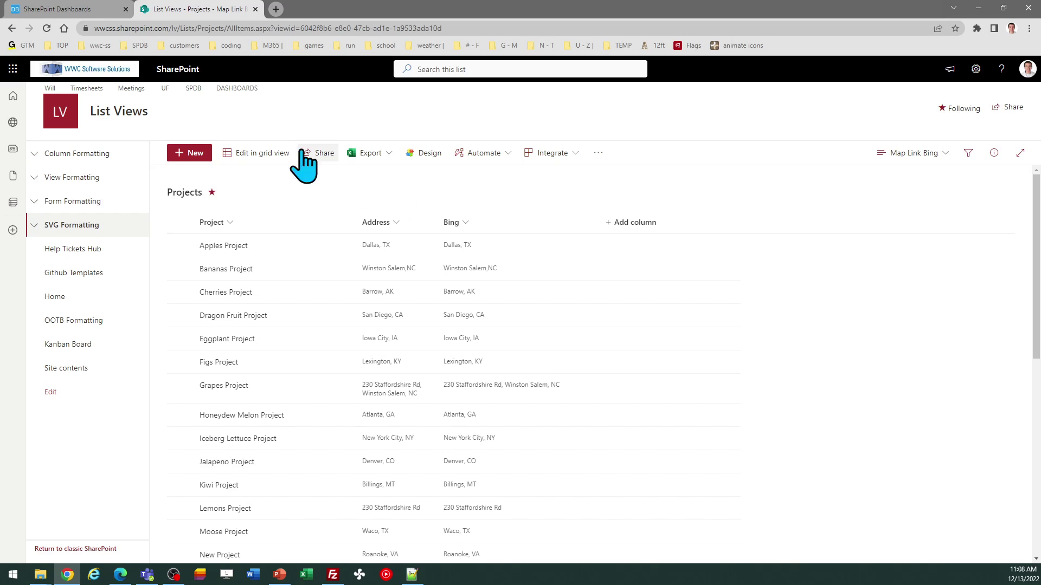
left_click(86, 10)
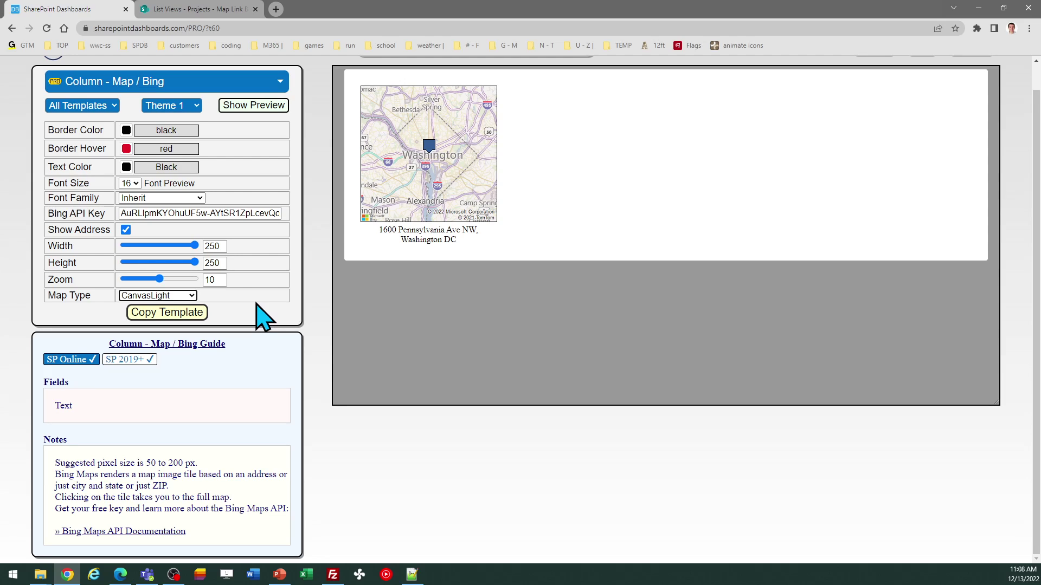
Copy the CanvasLight Bing map template and close the Template Copied instructions
left_click(172, 313)
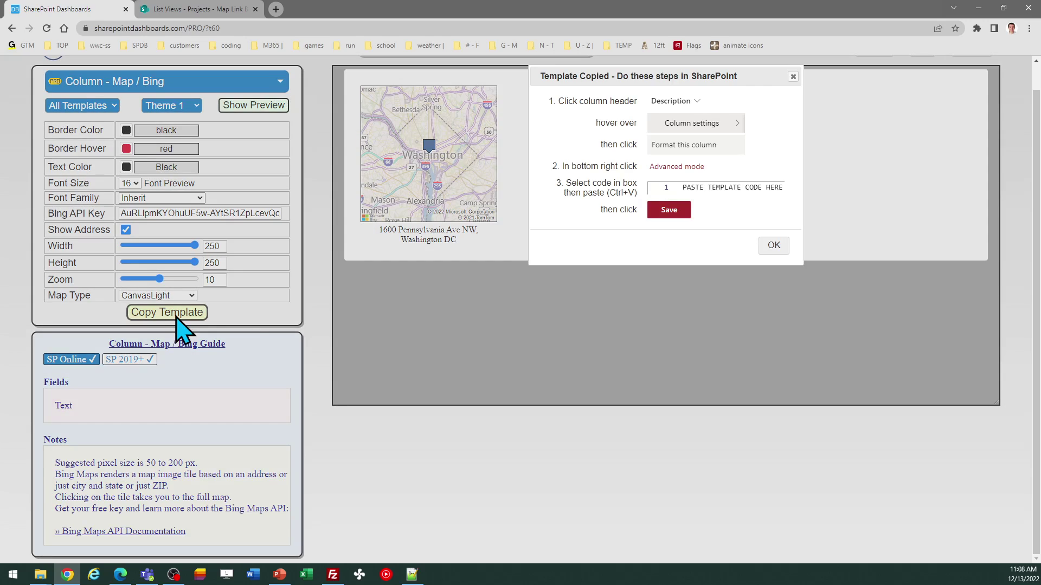
left_click(775, 246)
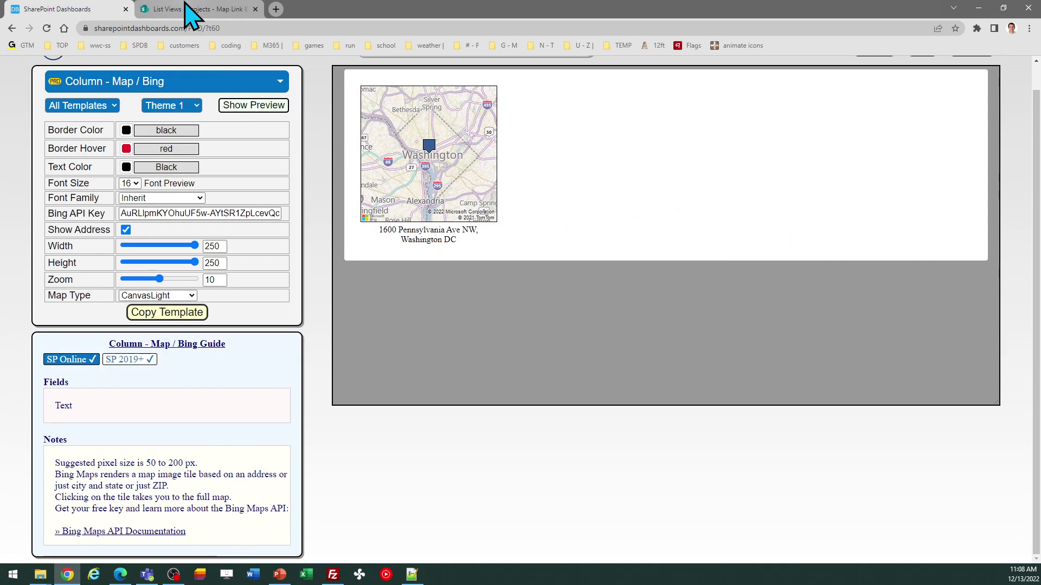
Replace the Bing column's Advanced mode formatting JSON with the copied map template and save
left_click(223, 10)
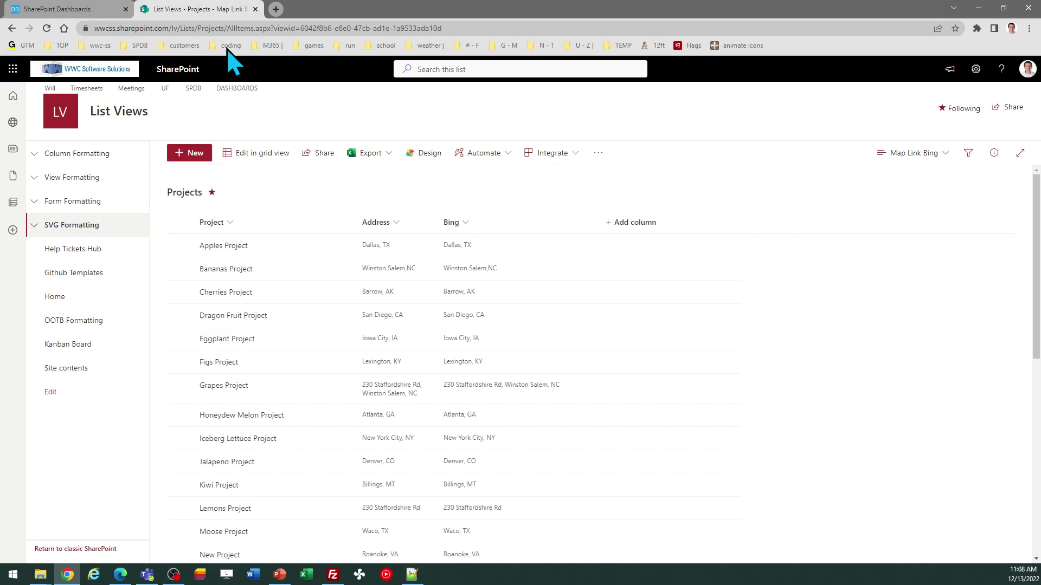
left_click(471, 225)
mouse_move(494, 324)
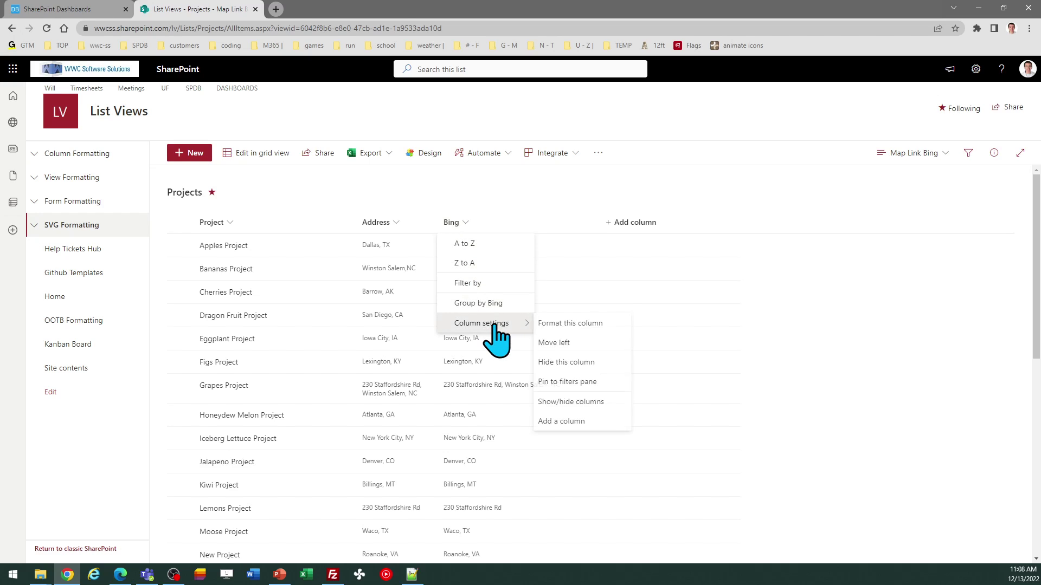
left_click(559, 325)
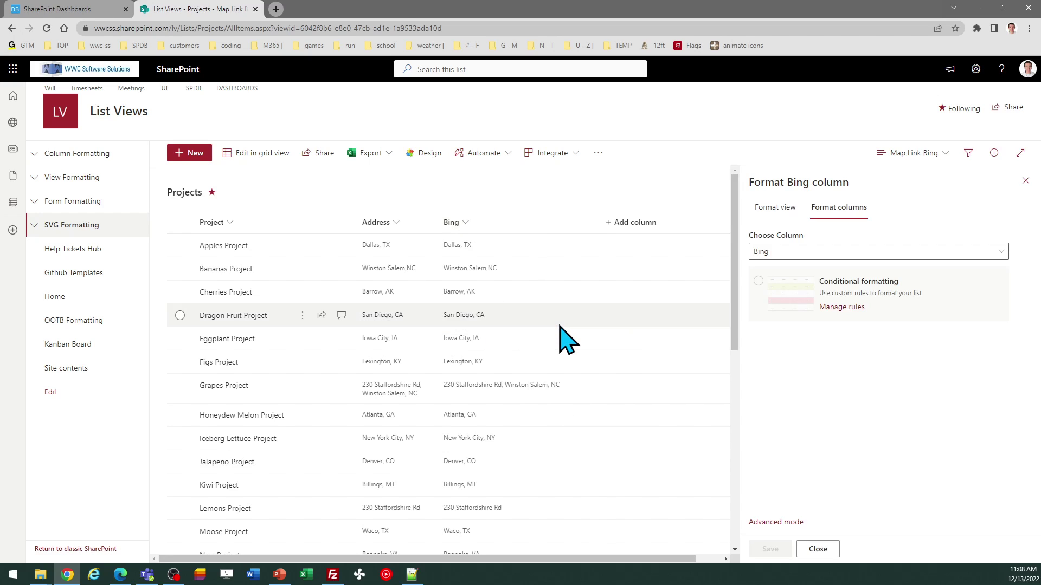
left_click(783, 523)
key("ctrl+a")
key("ctrl+v")
left_click(824, 548)
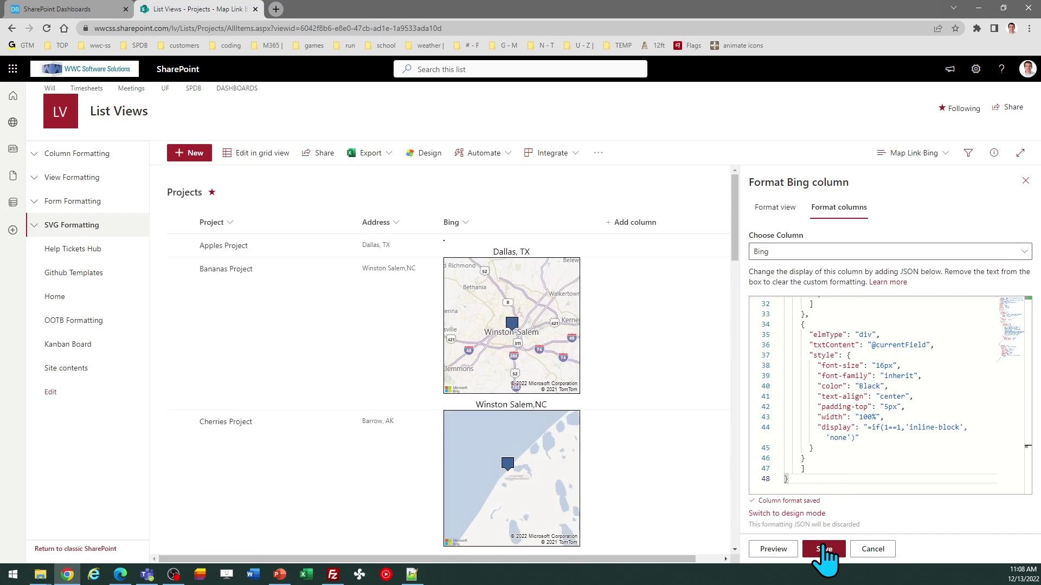
left_click(824, 549)
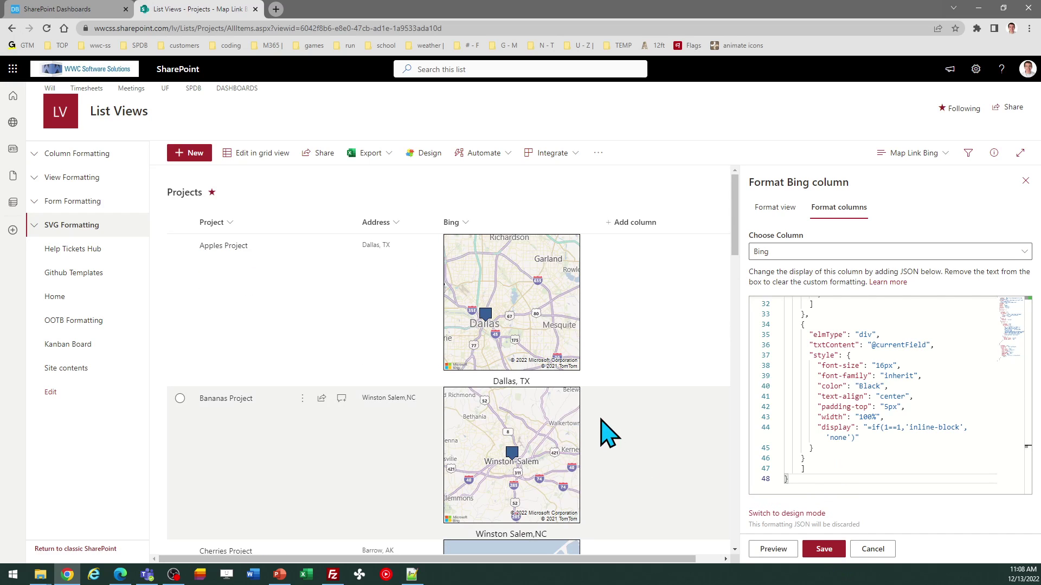
left_click(1025, 181)
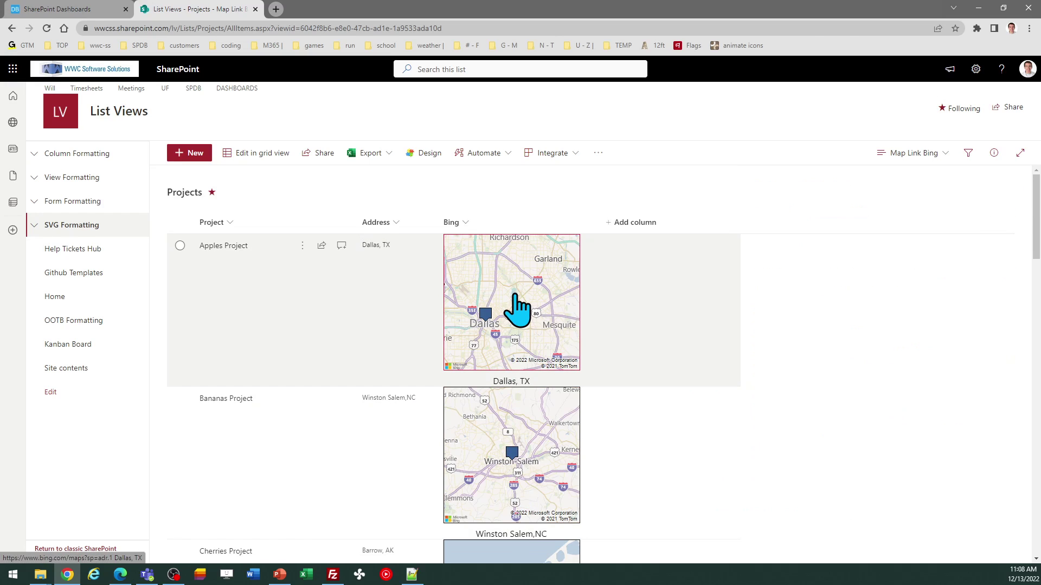
left_click(513, 296)
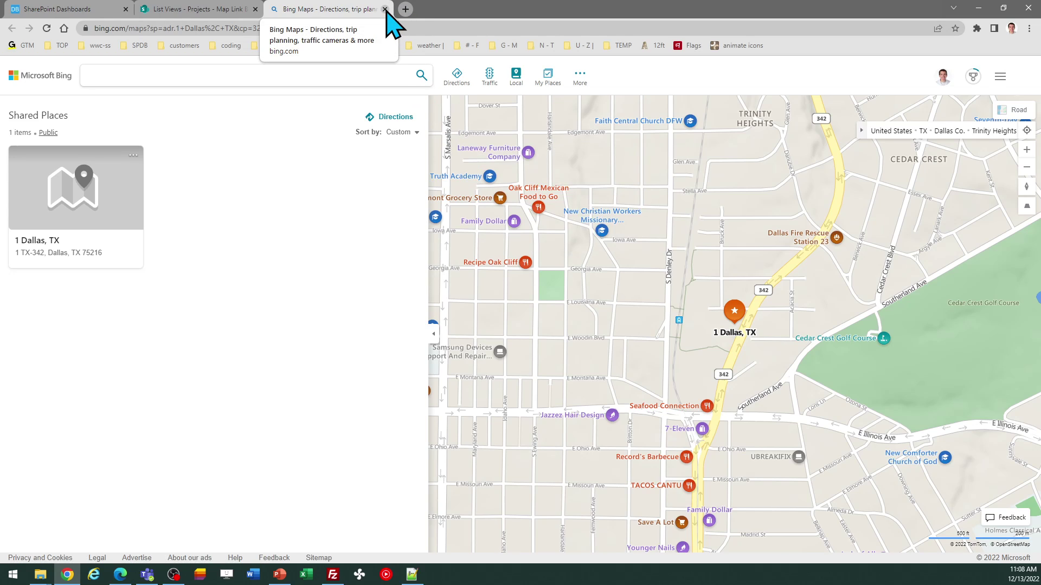
left_click(384, 9)
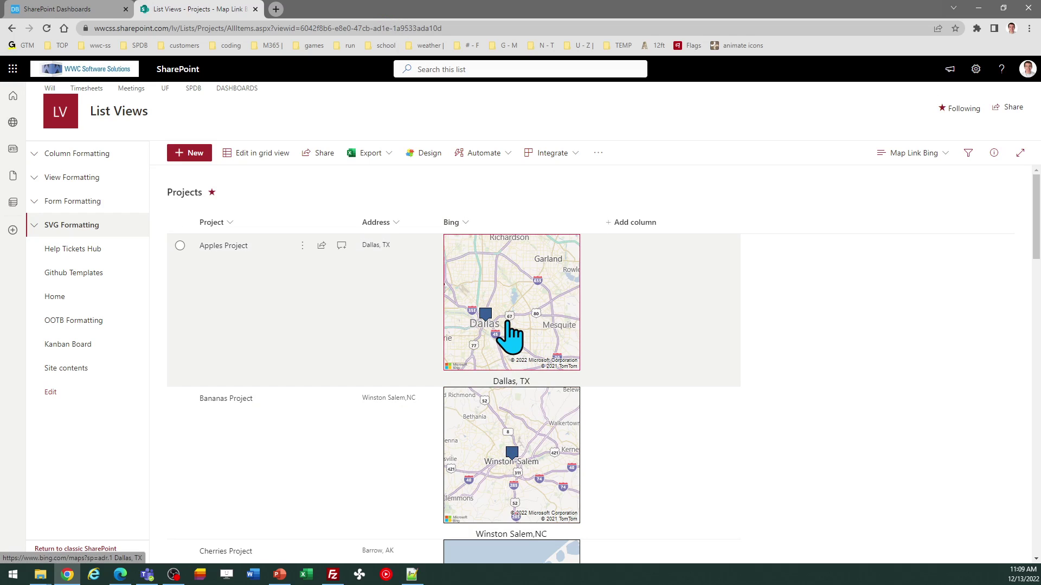
Set the Bing map template's zoom level to 7
left_click(86, 10)
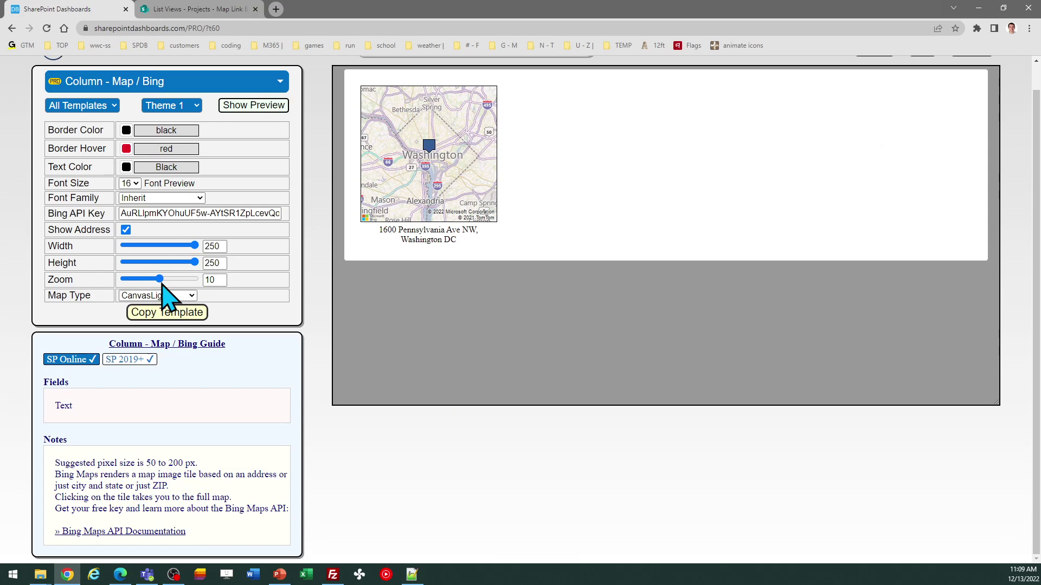
left_click_drag(160, 279, 170, 279)
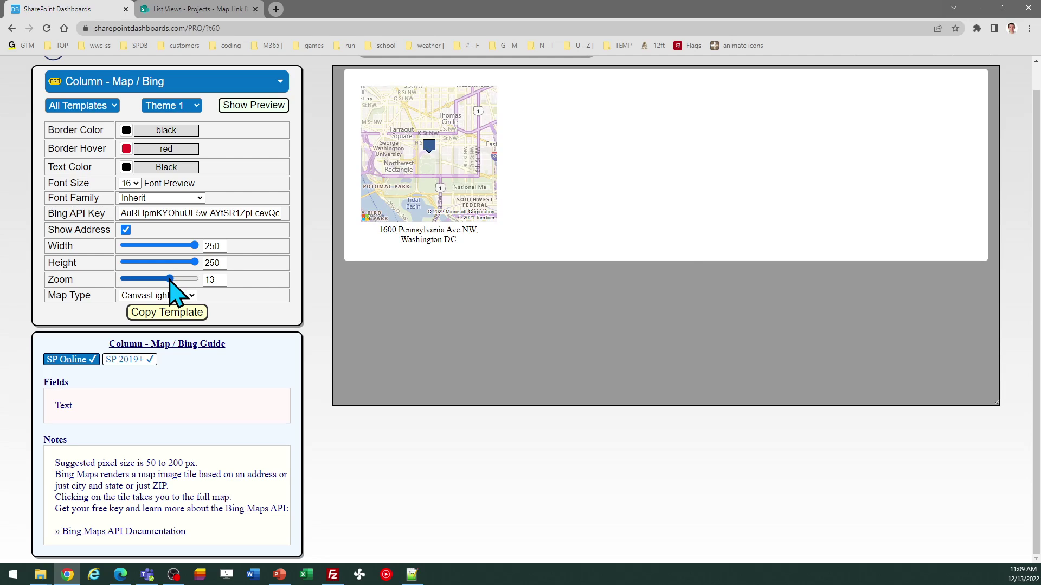
left_click_drag(170, 280, 150, 279)
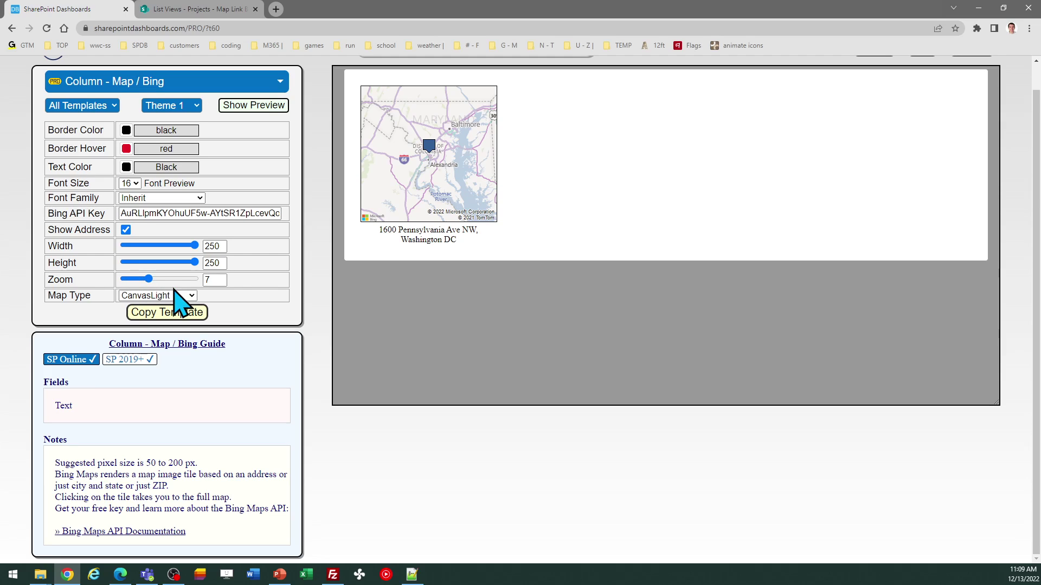
Change the map type to CanvasGray
left_click(174, 314)
left_click(192, 296)
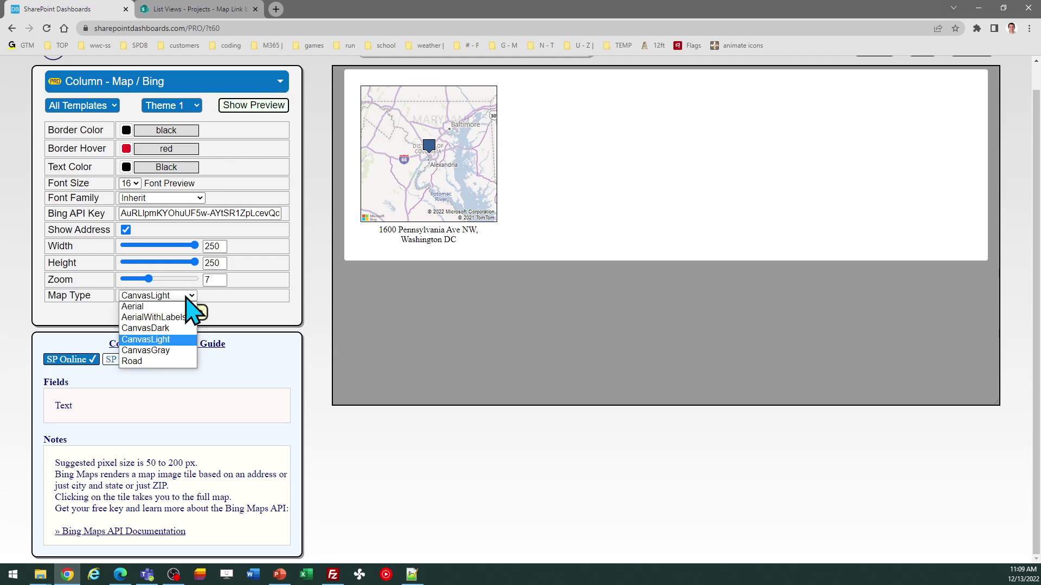
left_click(177, 352)
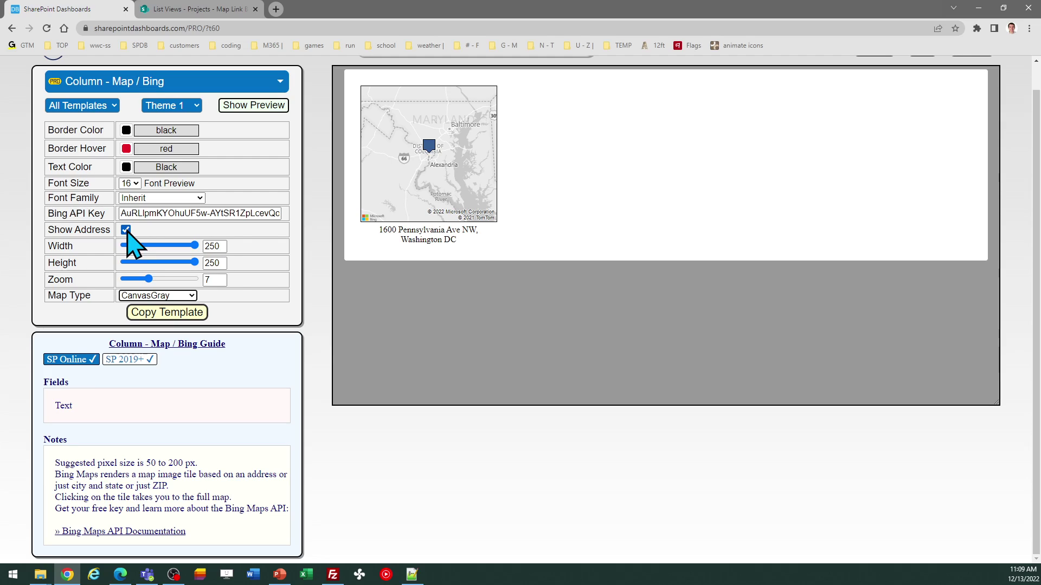
Set the map tile width and height to 200 px and copy the updated CanvasGray template
left_click(163, 314)
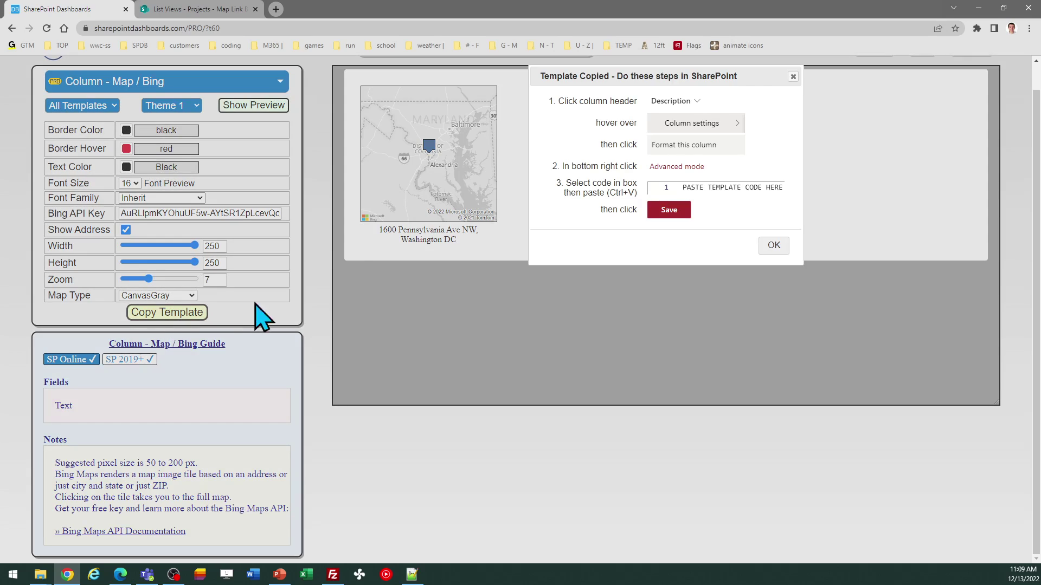
left_click(774, 245)
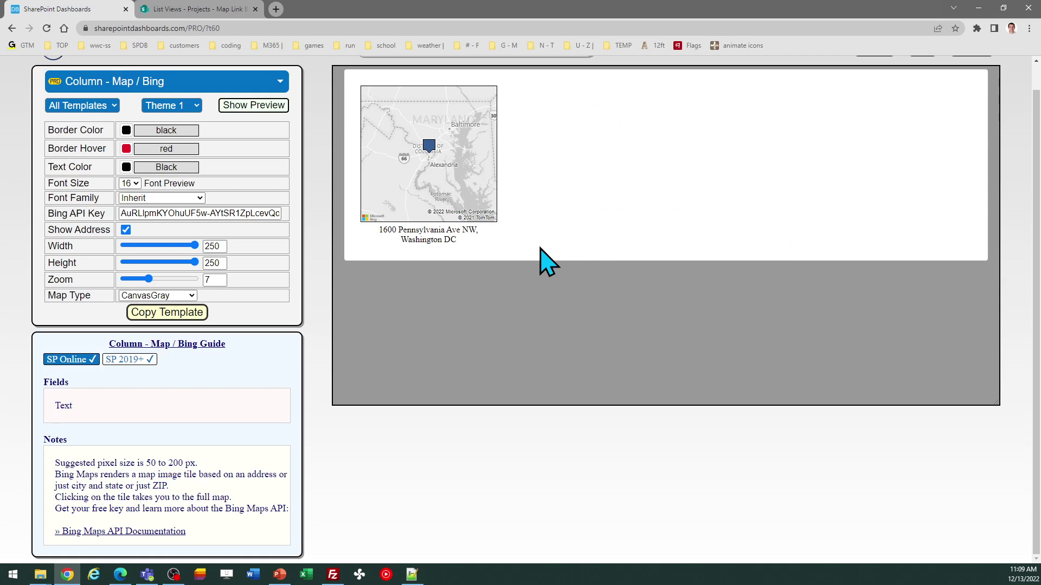
double_click(216, 246)
type("200")
key("Tab")
key("Tab")
type("200")
key("Tab")
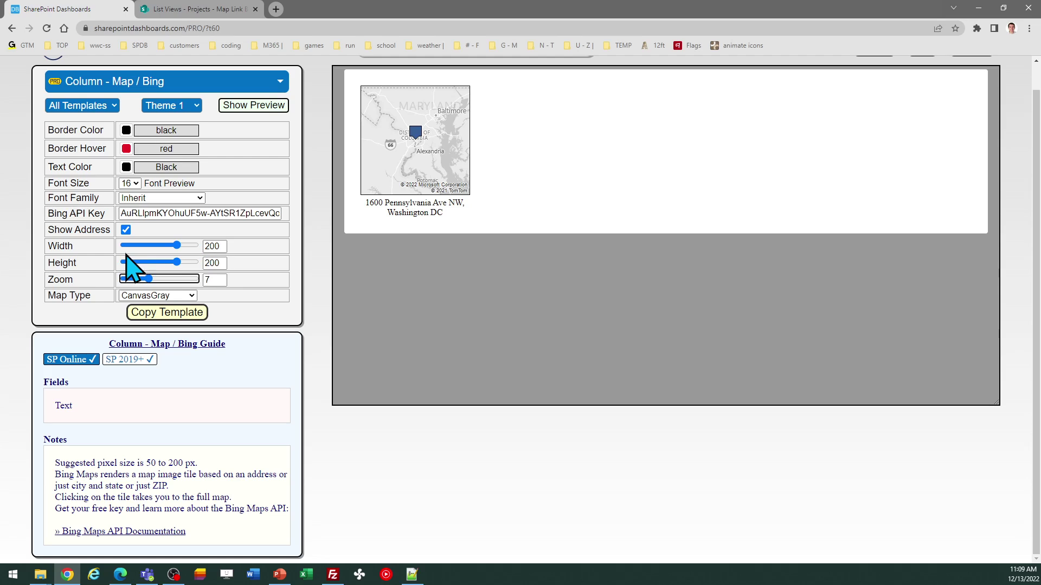
left_click(165, 313)
left_click(774, 245)
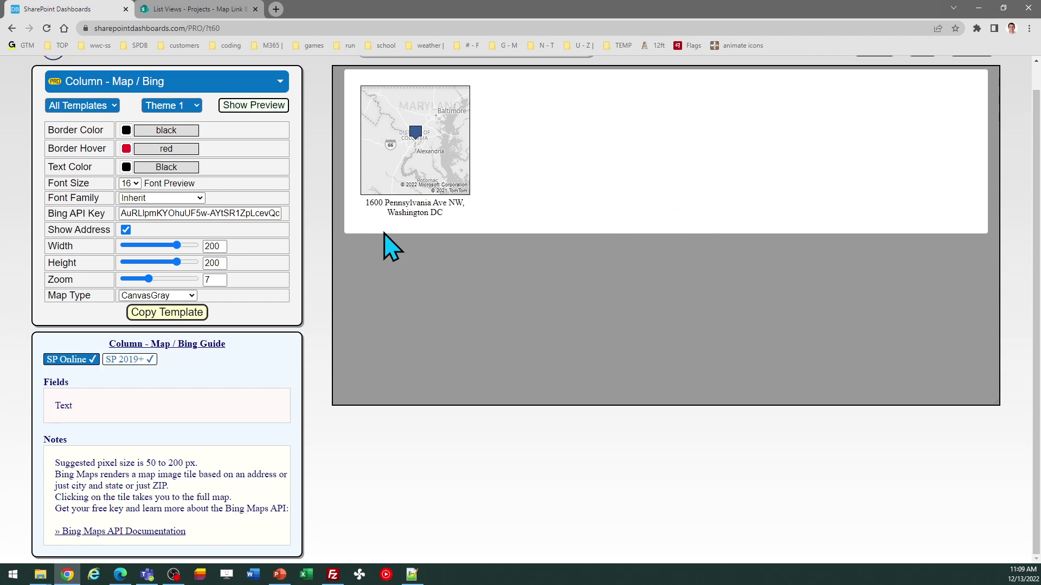
Paste the 200 px CanvasGray template into the Bing column formatting, save, and return to Dashboard Maker
left_click(220, 10)
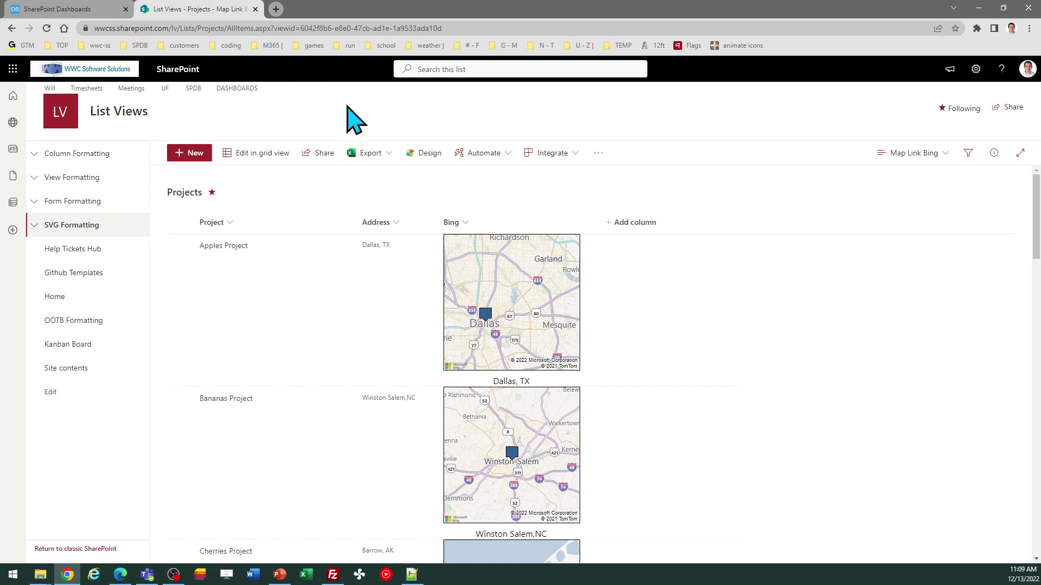
left_click(462, 223)
mouse_move(509, 323)
left_click(564, 324)
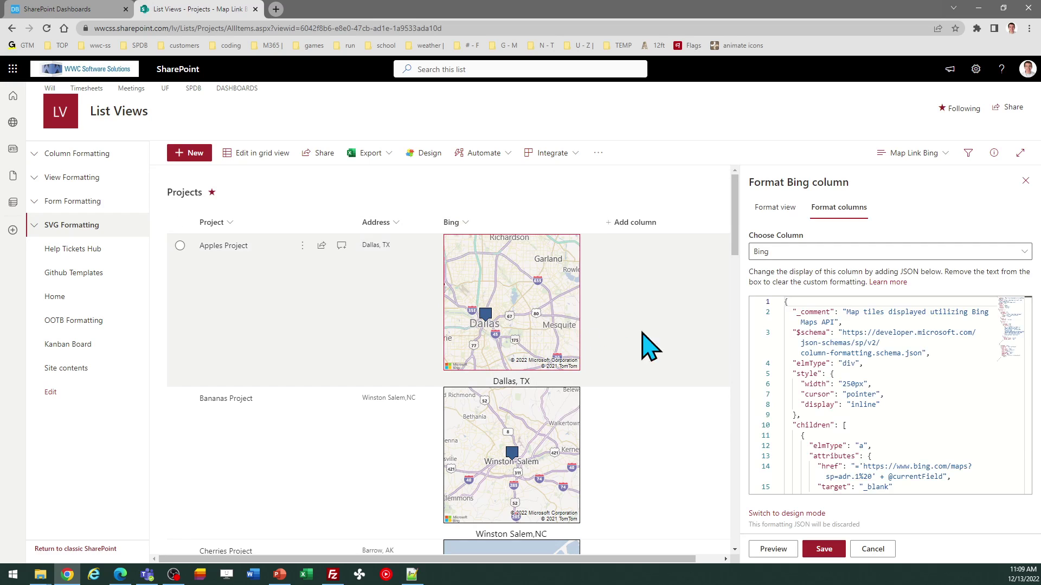
left_click(904, 375)
key("ctrl+a")
key("ctrl+v")
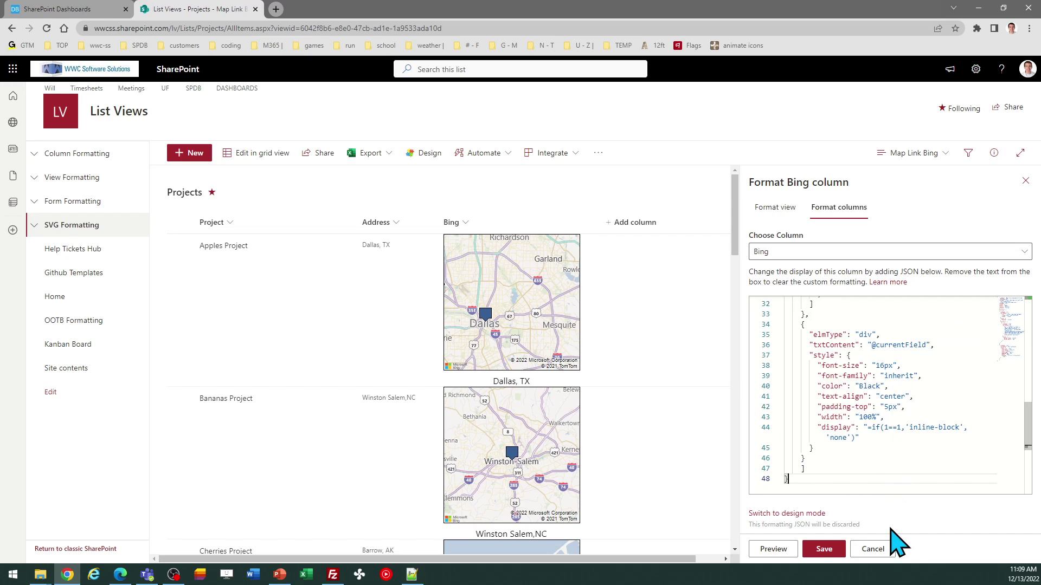
left_click(824, 549)
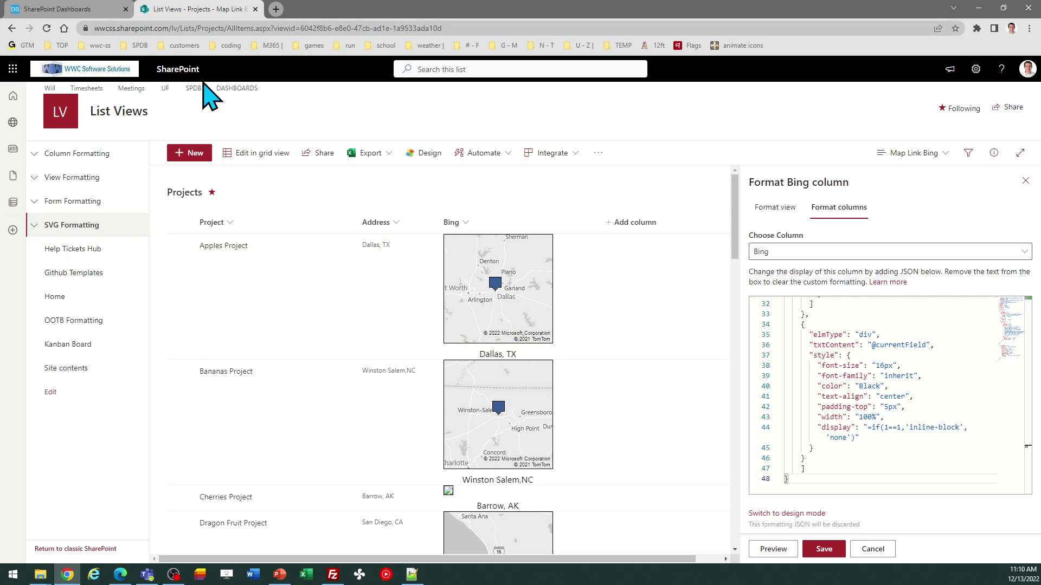
left_click(81, 10)
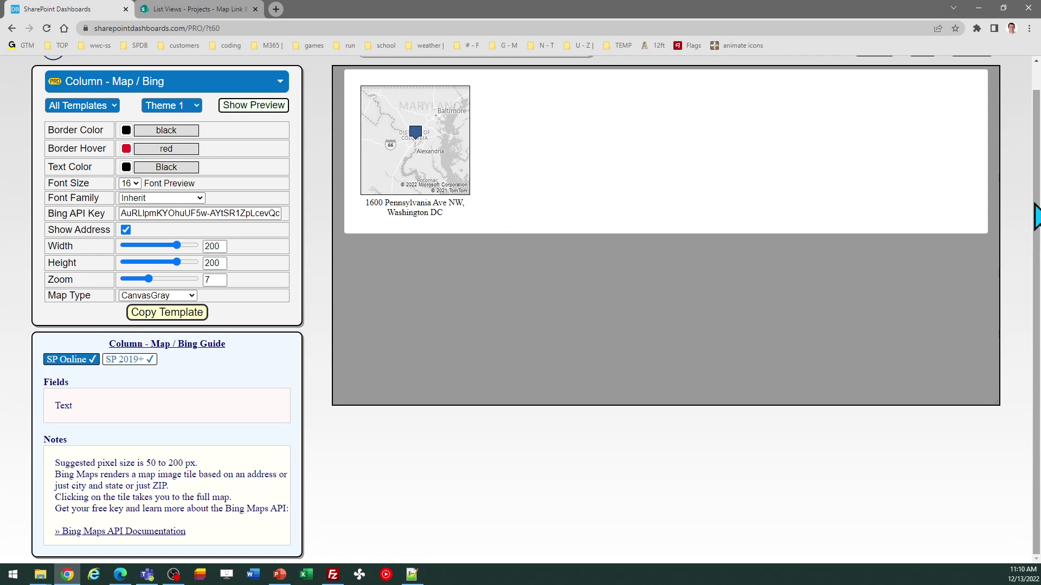
left_click_drag(1036, 211, 1038, 168)
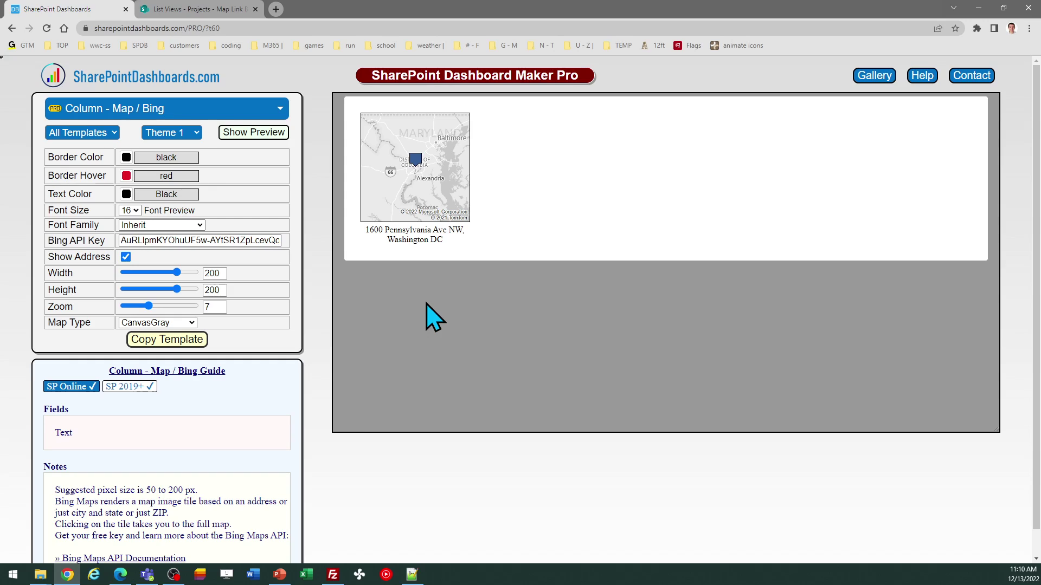
left_click(183, 12)
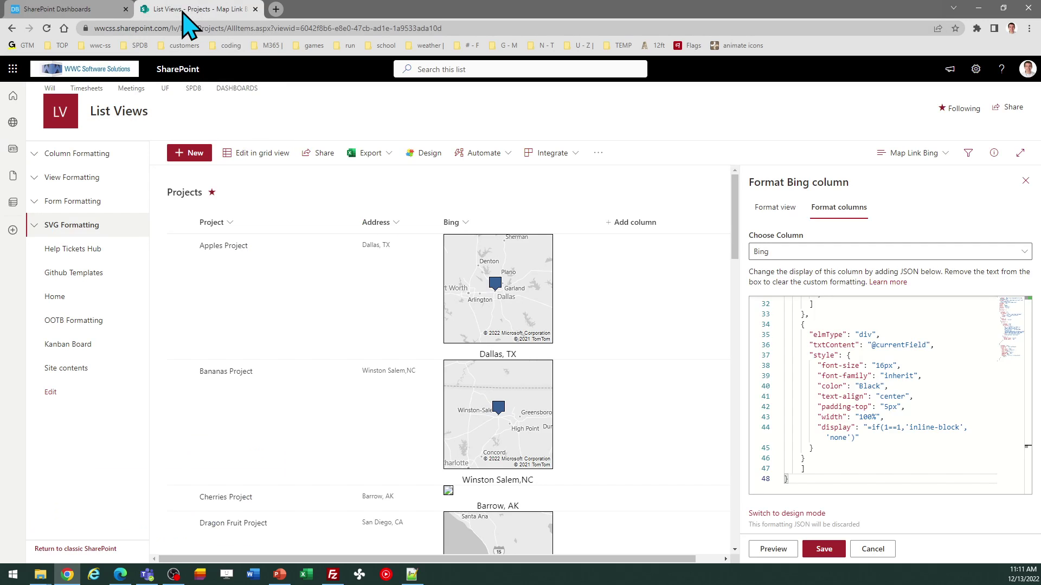
left_click(71, 10)
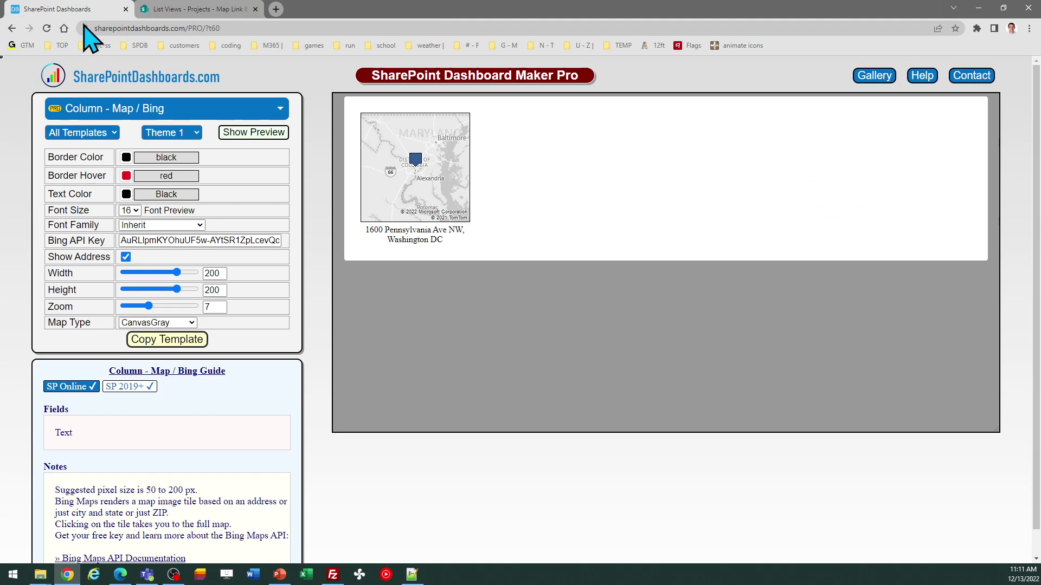
left_click(198, 341)
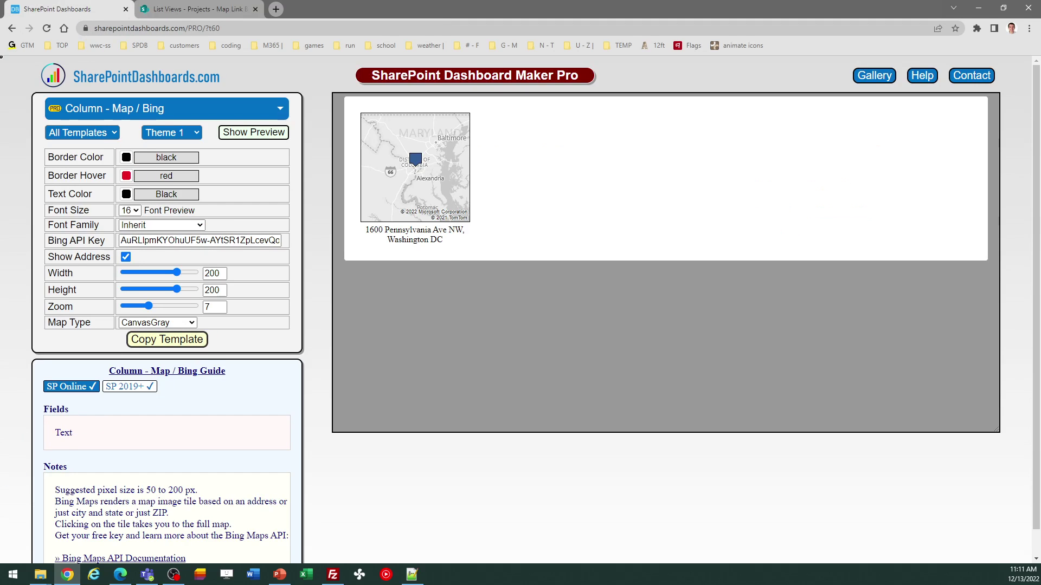